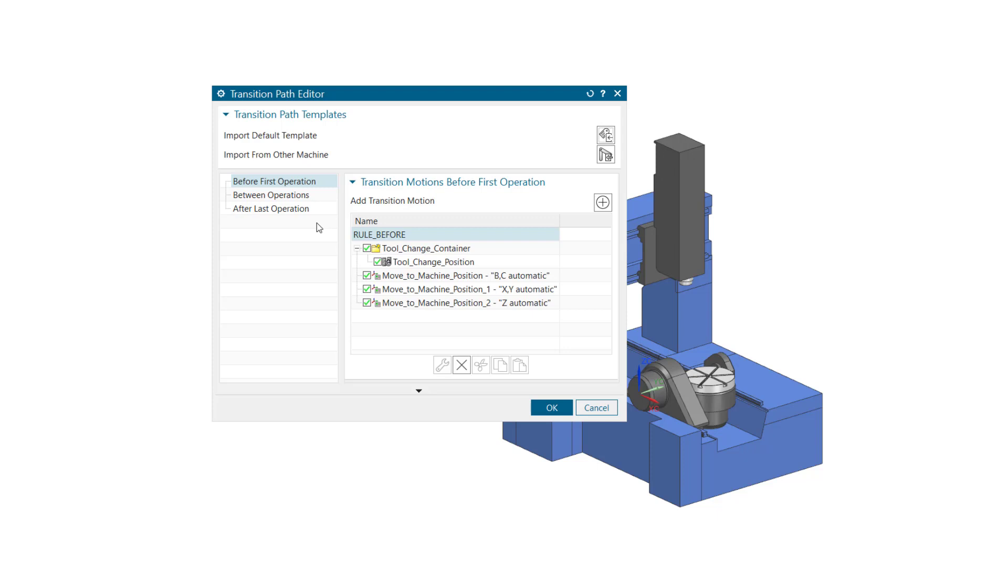
# Review the default transition motions defined between operations and after the last operation in the Transition Path Editor.
pyautogui.click(316, 194)
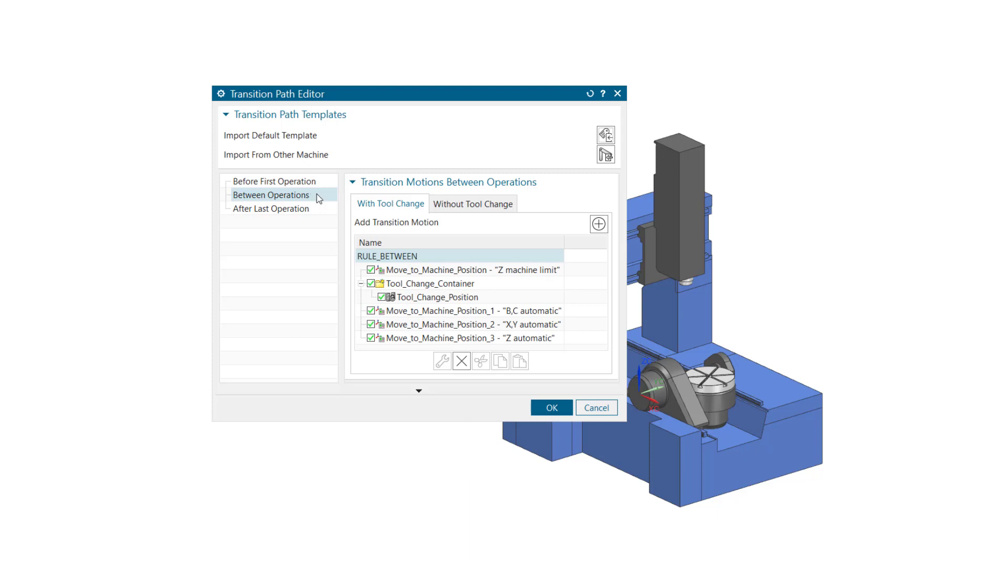
pyautogui.click(316, 208)
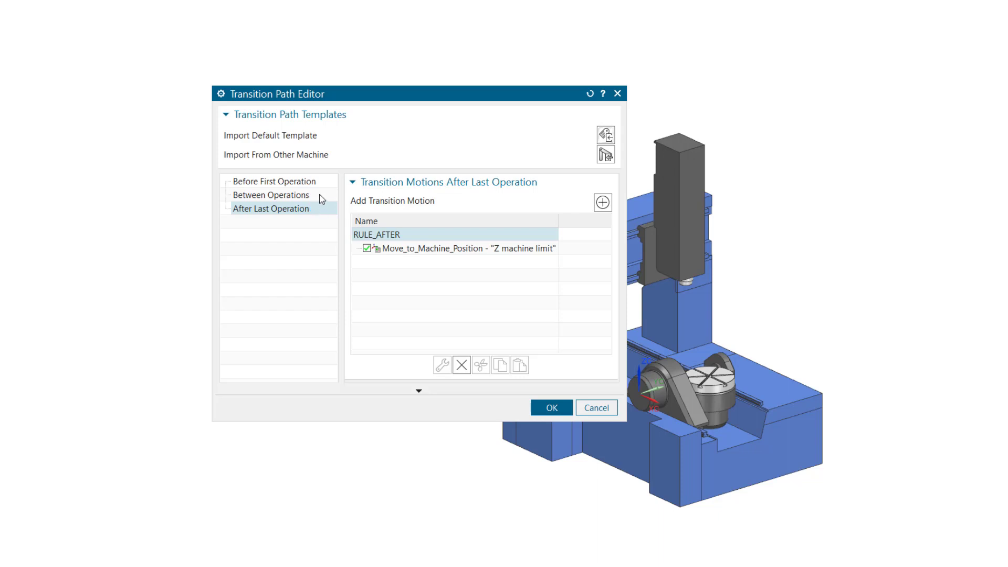
pyautogui.click(318, 195)
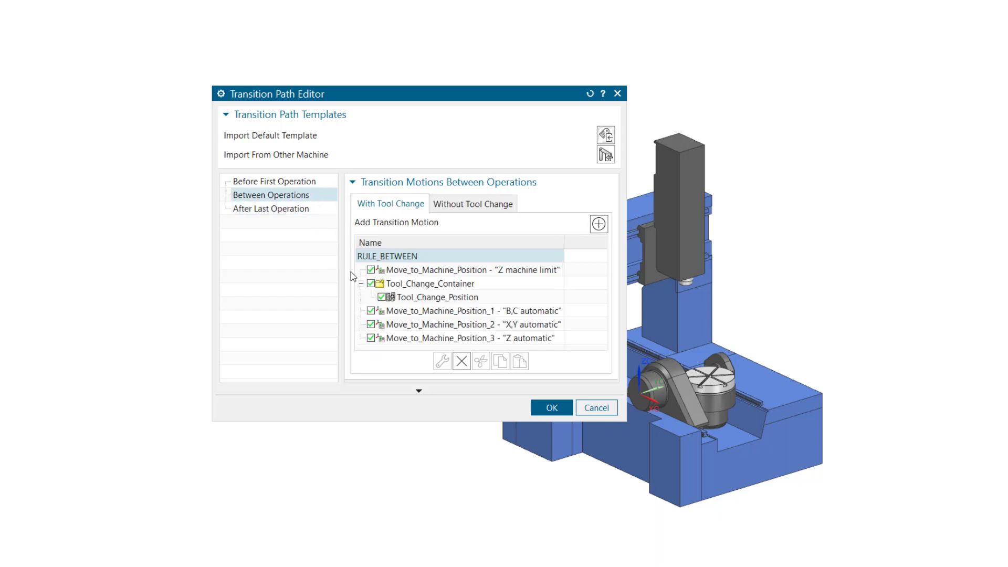
pyautogui.doubleClick(404, 314)
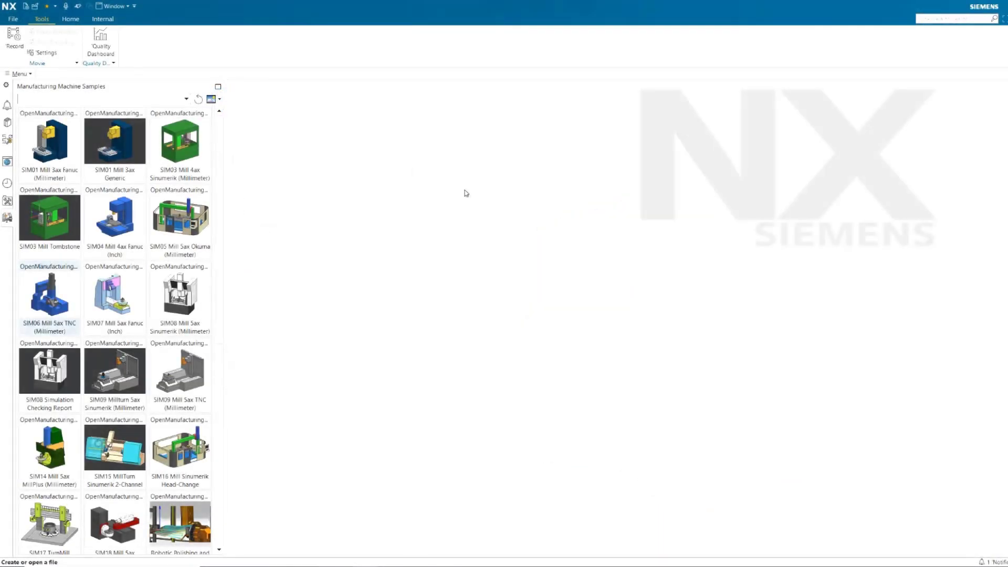
# Load the SIM06 Mill 5ax TNC (Millimeter) sample and open its machine assembly.
pyautogui.doubleClick(60, 313)
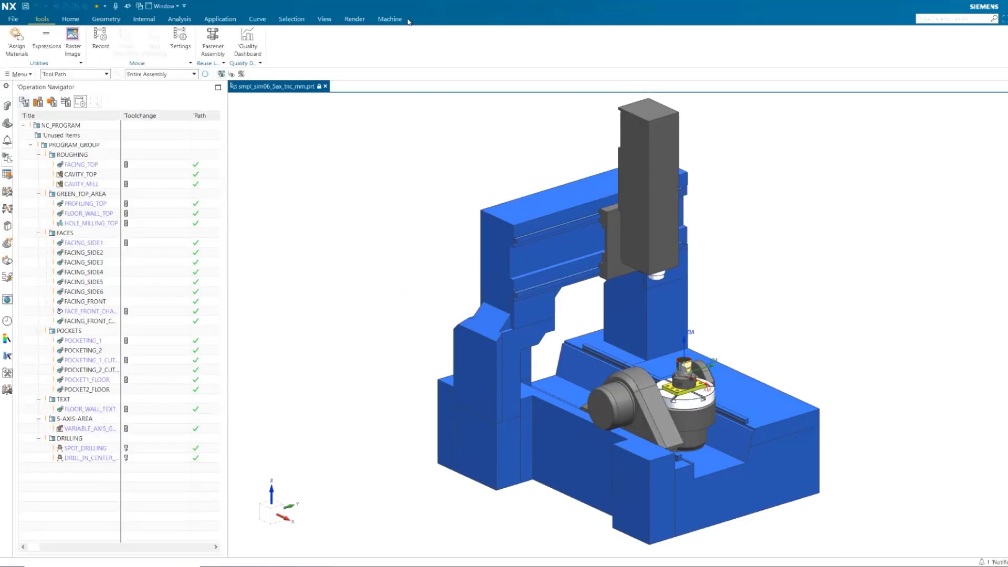
pyautogui.click(390, 18)
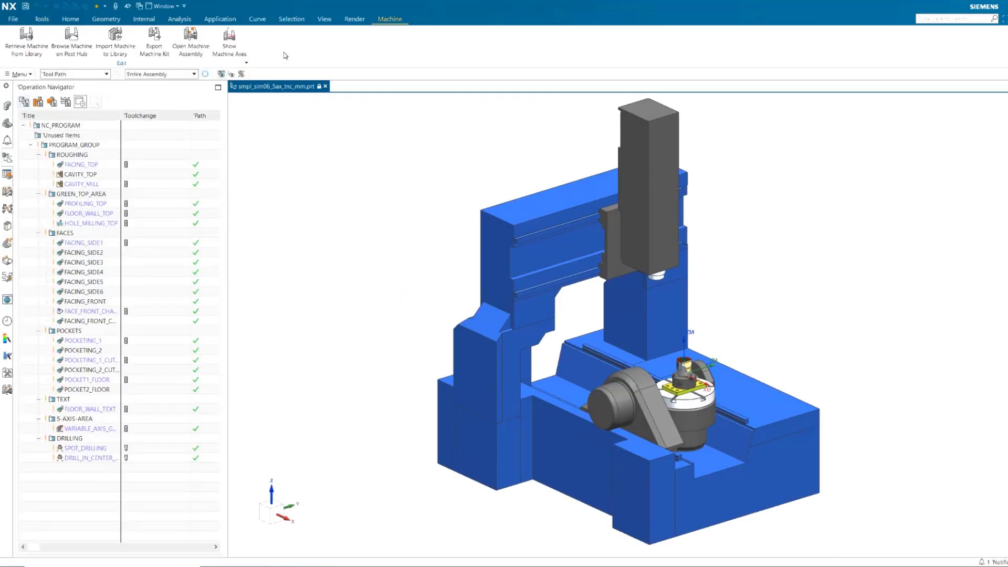
pyautogui.click(191, 39)
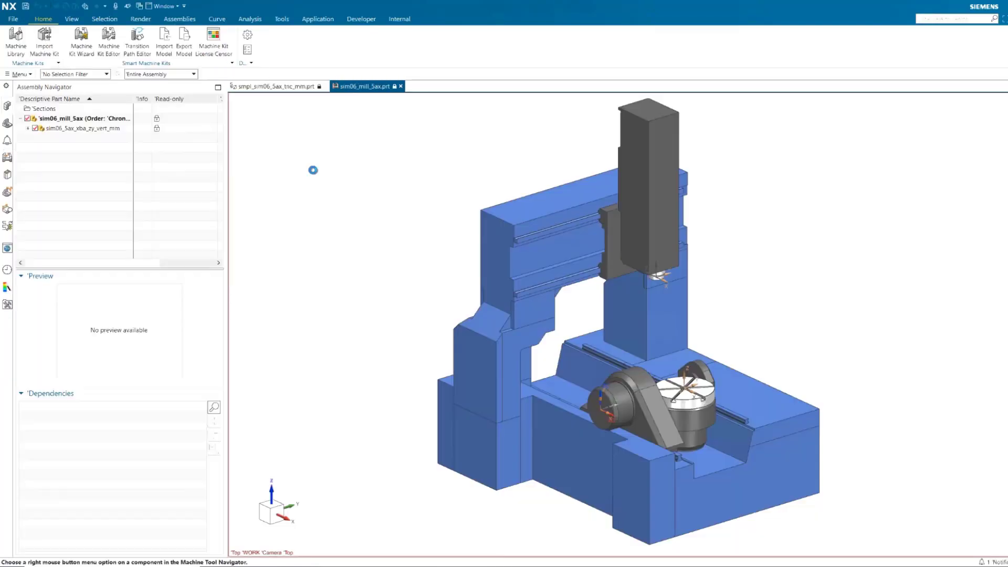
# Import the default template in the Transition Path Editor and review its motions before the first, between and after the last operation.
pyautogui.click(137, 42)
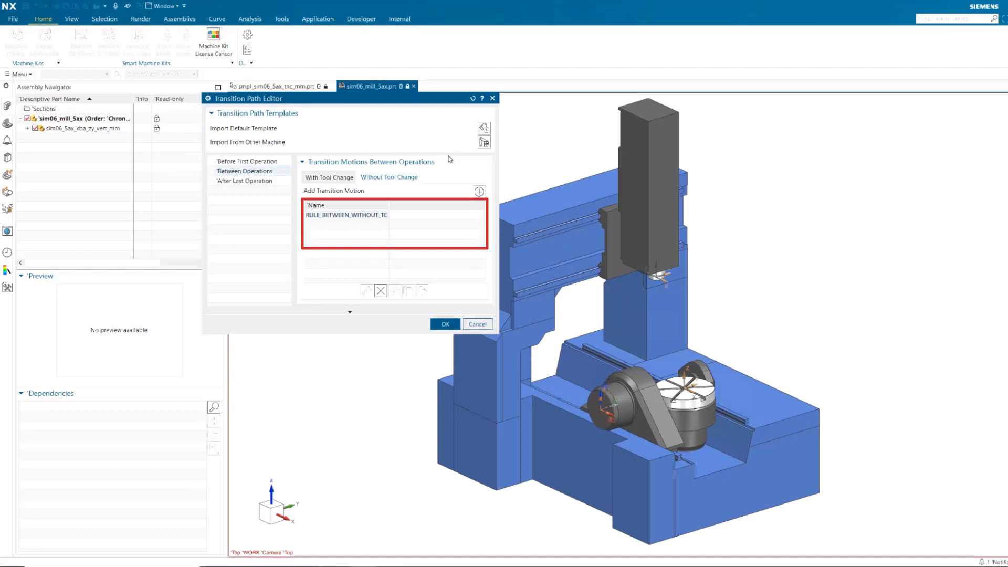
pyautogui.click(486, 130)
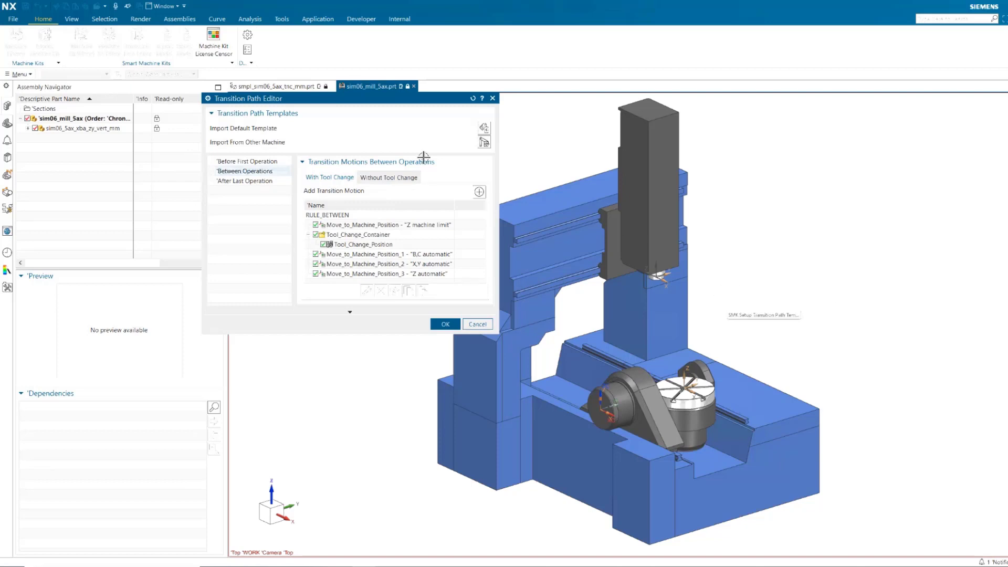
pyautogui.click(261, 161)
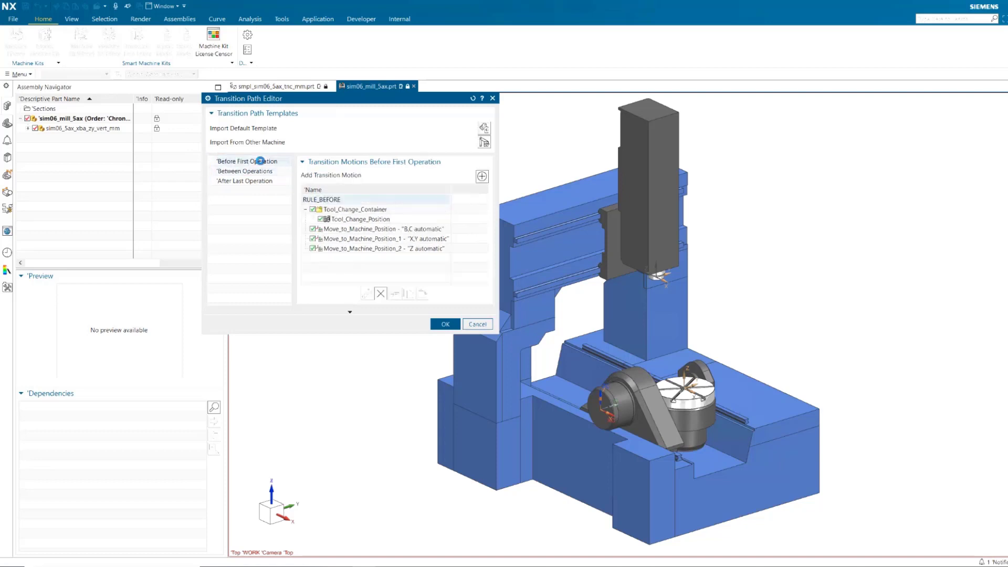
pyautogui.click(259, 172)
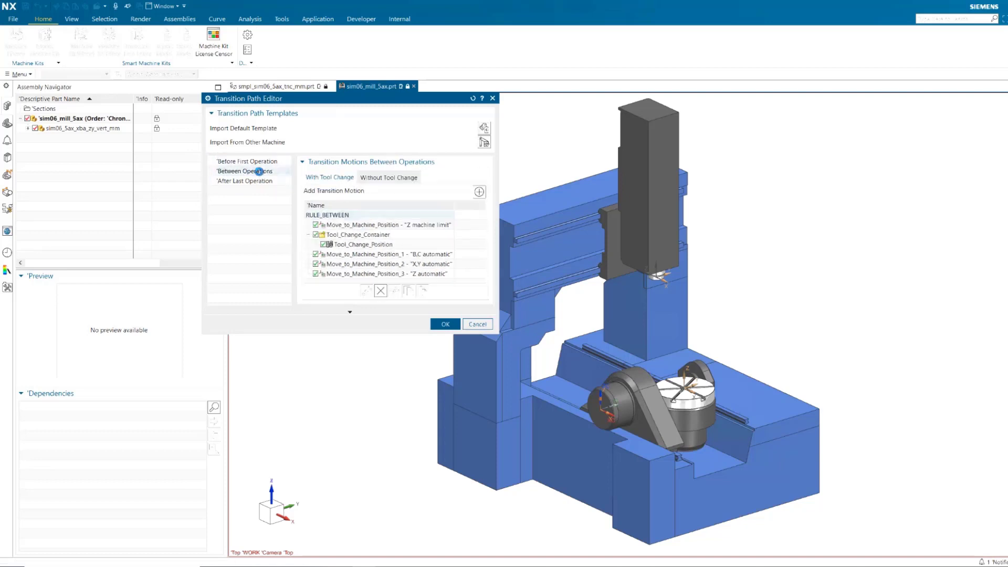
pyautogui.click(258, 182)
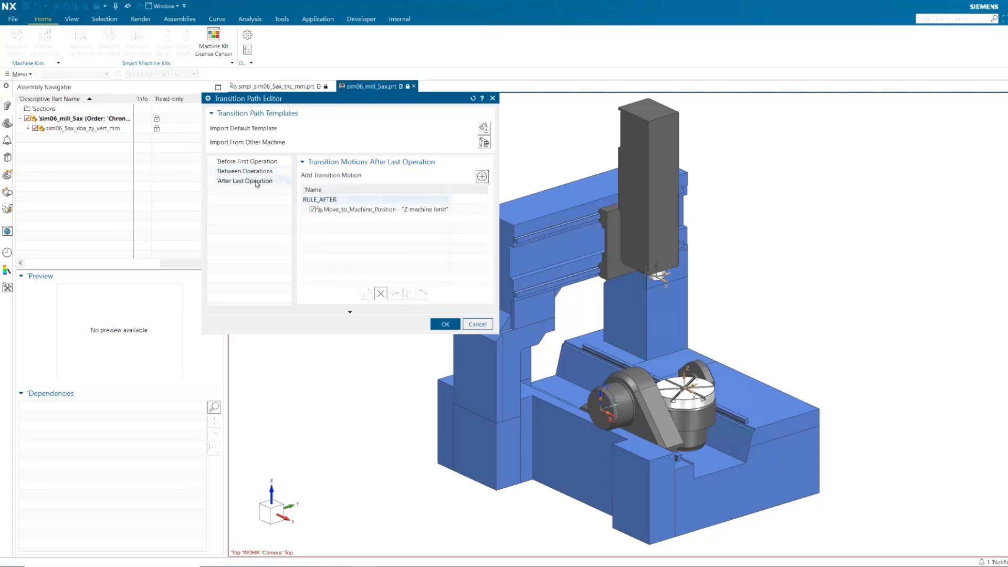
pyautogui.click(258, 171)
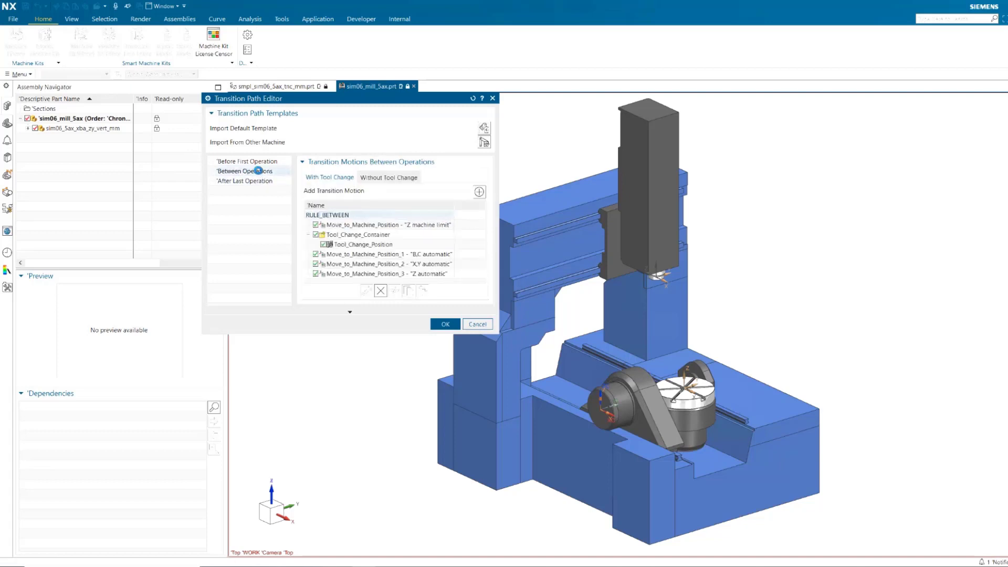
# For the "B,C automatic" motion between operations without tool change, set Preferred Axis to B with a Preferred Range Minimum of 60.
pyautogui.click(387, 178)
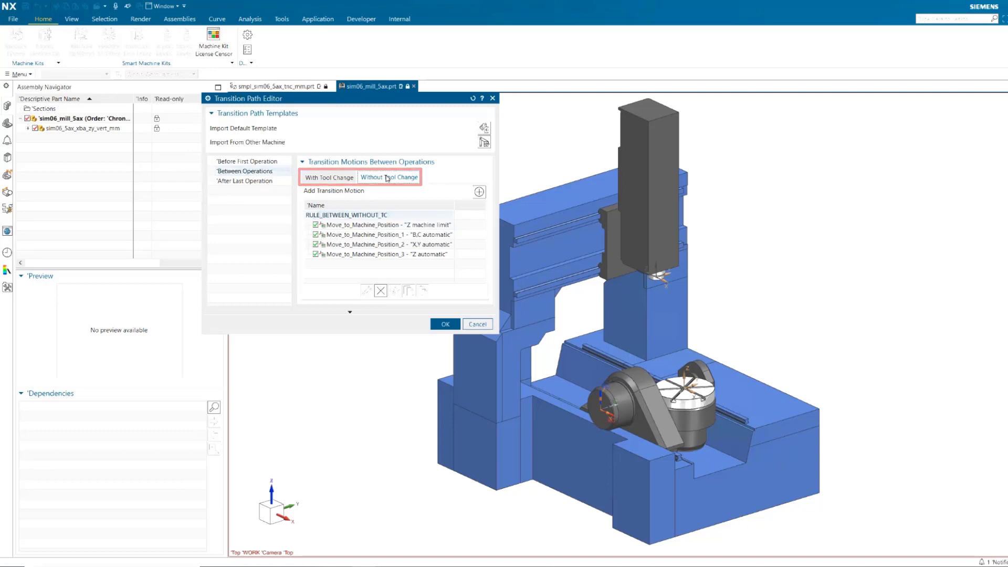
pyautogui.click(432, 237)
pyautogui.doubleClick(432, 237)
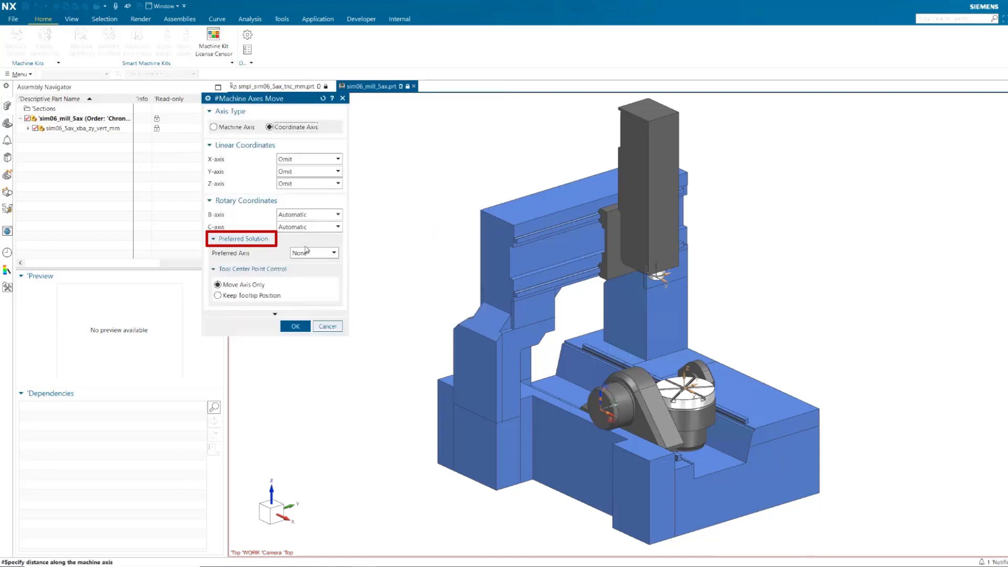
pyautogui.click(326, 255)
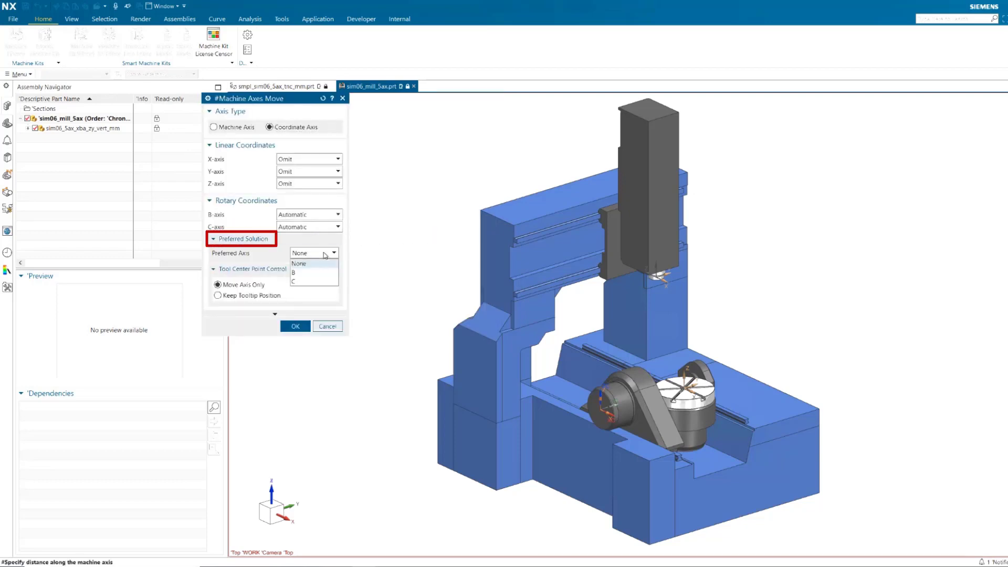
pyautogui.click(308, 274)
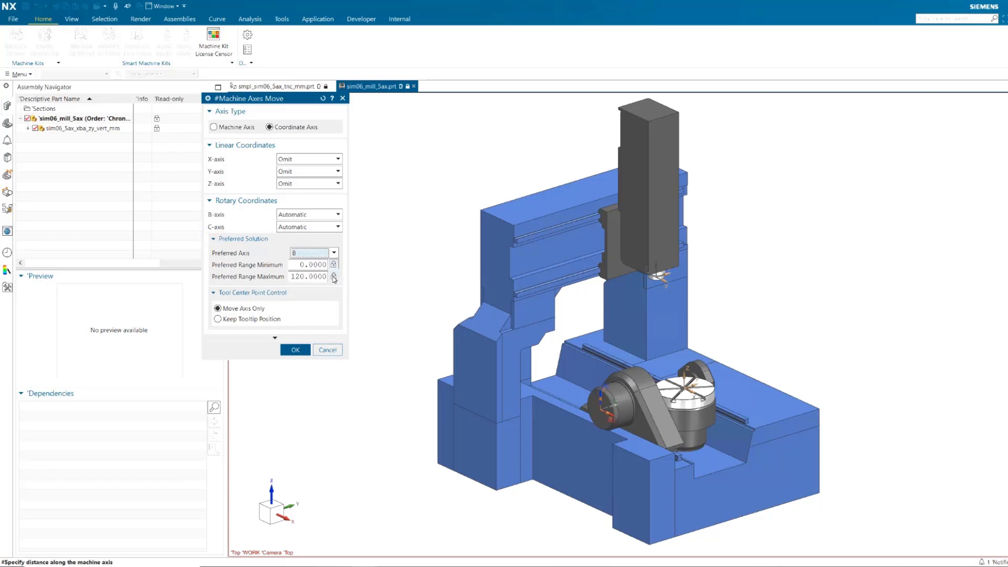
pyautogui.click(322, 265)
pyautogui.write('60')
pyautogui.doubleClick(322, 265)
pyautogui.click(295, 350)
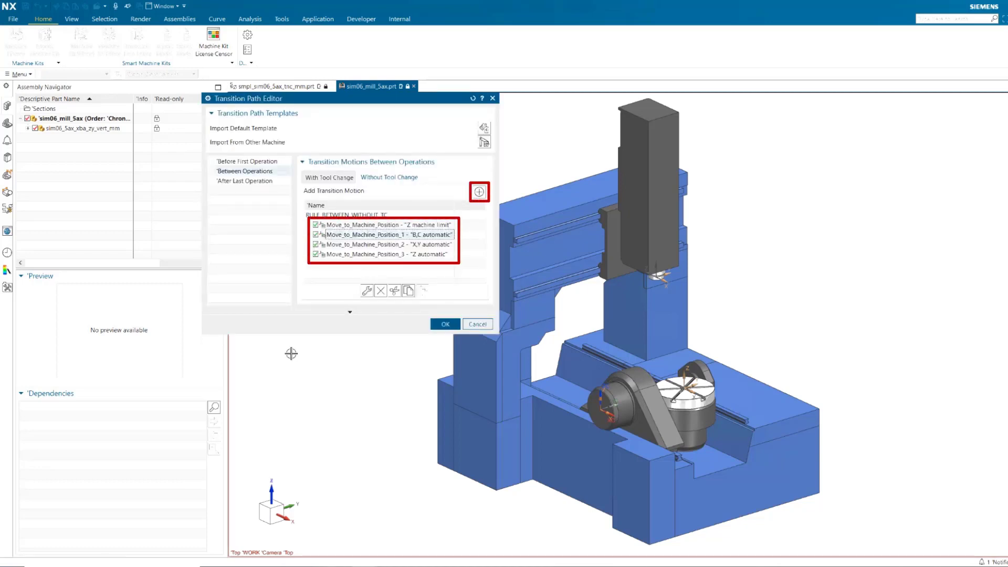
# Accept the transition templates and save the machine part sim06_mill_5ax.prt.
pyautogui.click(461, 324)
pyautogui.click(13, 20)
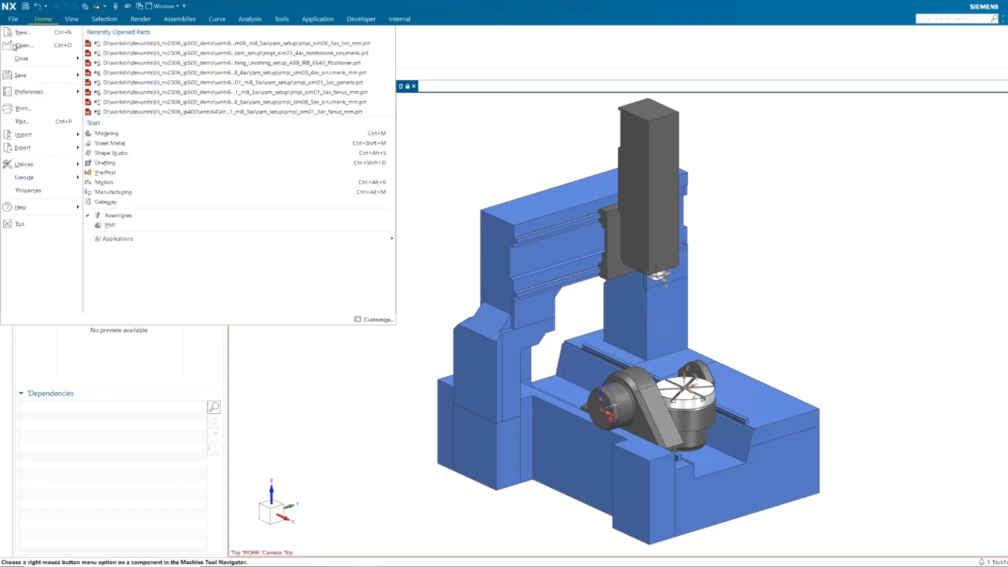
pyautogui.moveTo(50, 78)
pyautogui.click(145, 69)
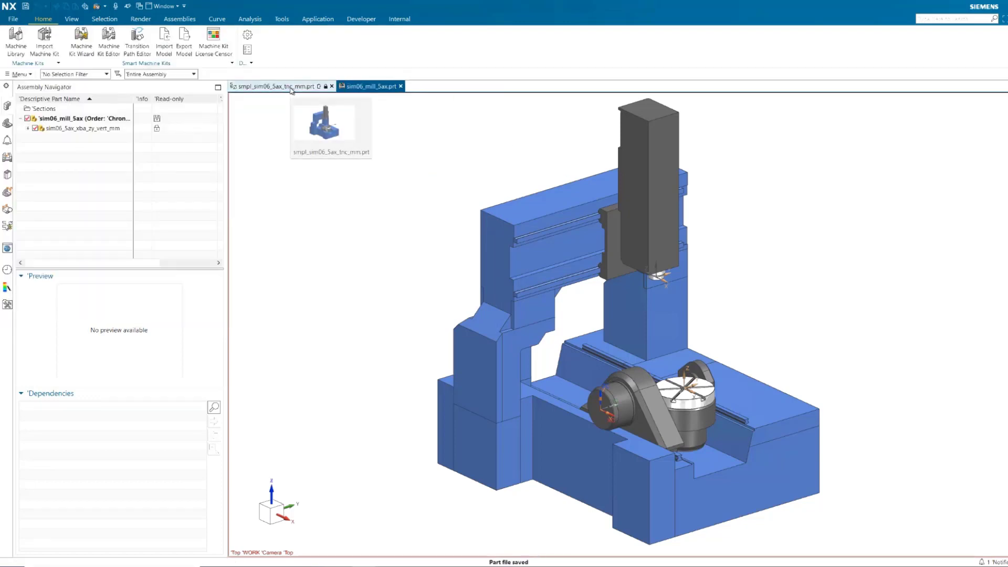
# Switch to the setup part smpl_sim06_5ax_tnc_mm.prt and edit NC_PROGRAM's transition rule between operations without tool change.
pyautogui.click(293, 88)
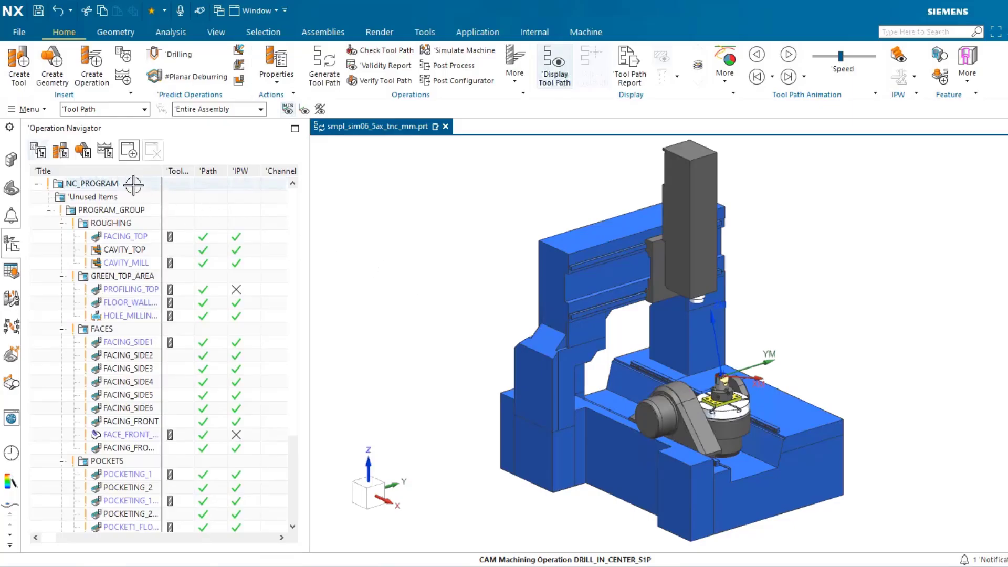
pyautogui.rightClick(134, 184)
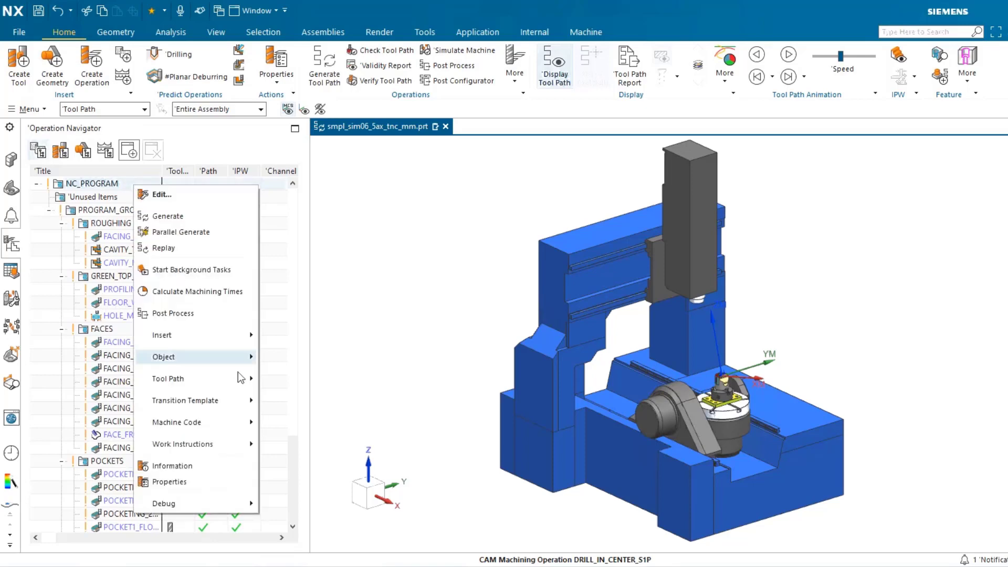
pyautogui.moveTo(221, 401)
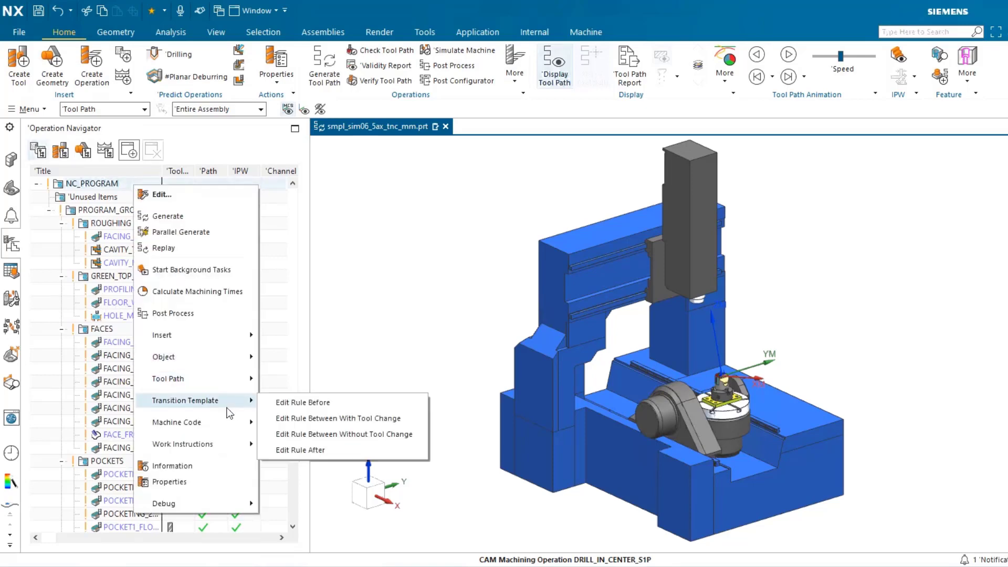
pyautogui.click(405, 434)
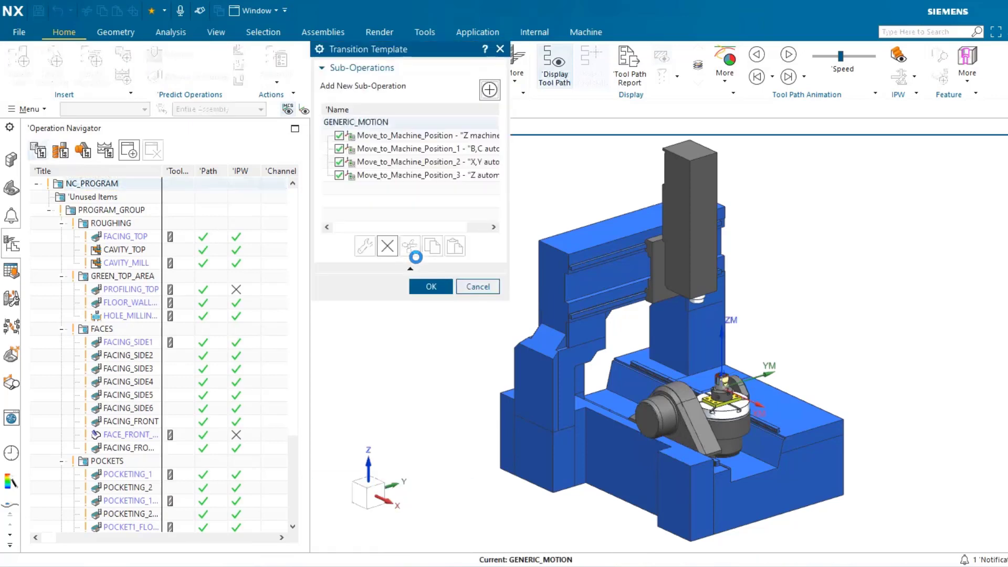
# Set the Preferred Axis of the "B,C automatic" sub-operation to None and accept the transition template.
pyautogui.click(434, 176)
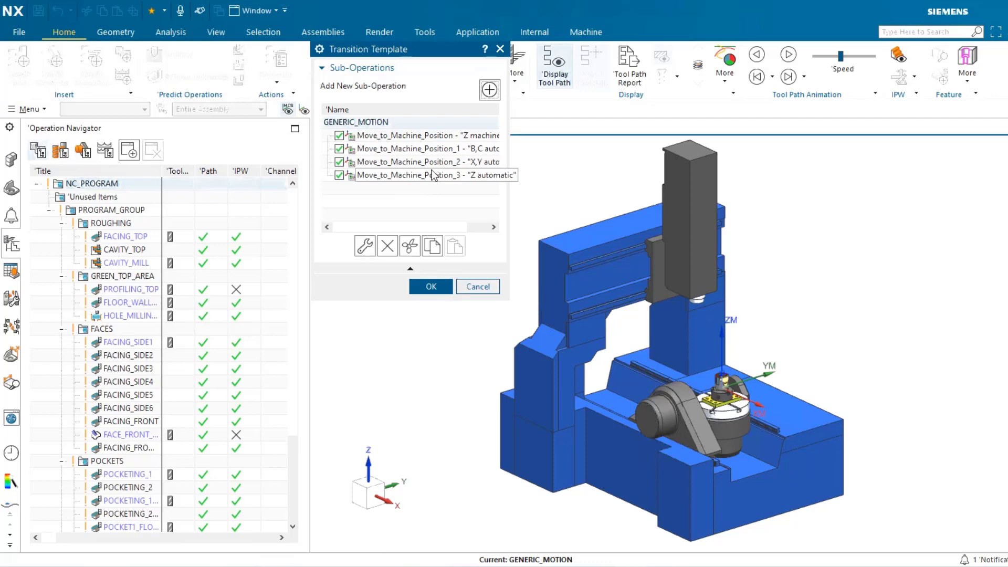
pyautogui.doubleClick(447, 151)
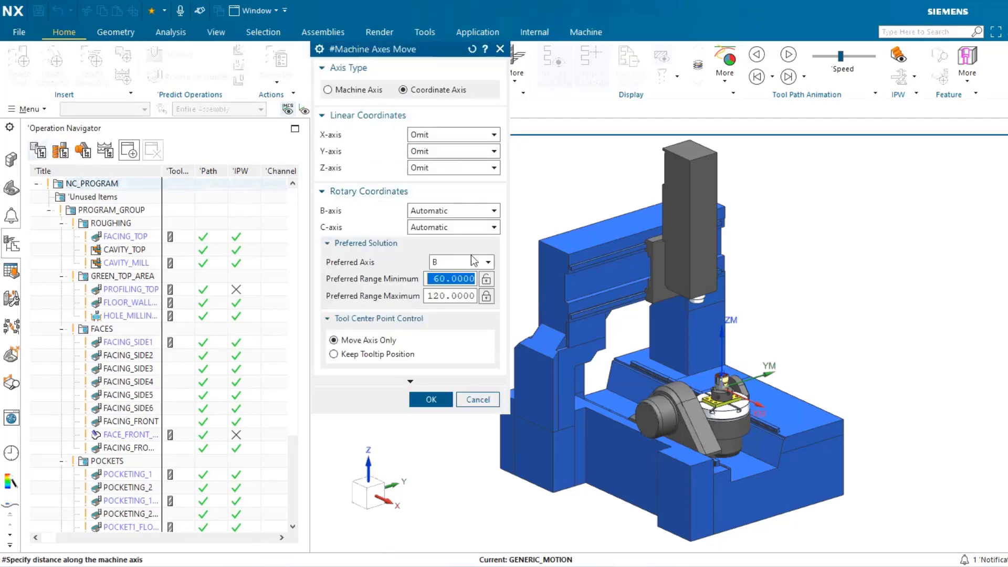
pyautogui.click(458, 265)
pyautogui.click(446, 273)
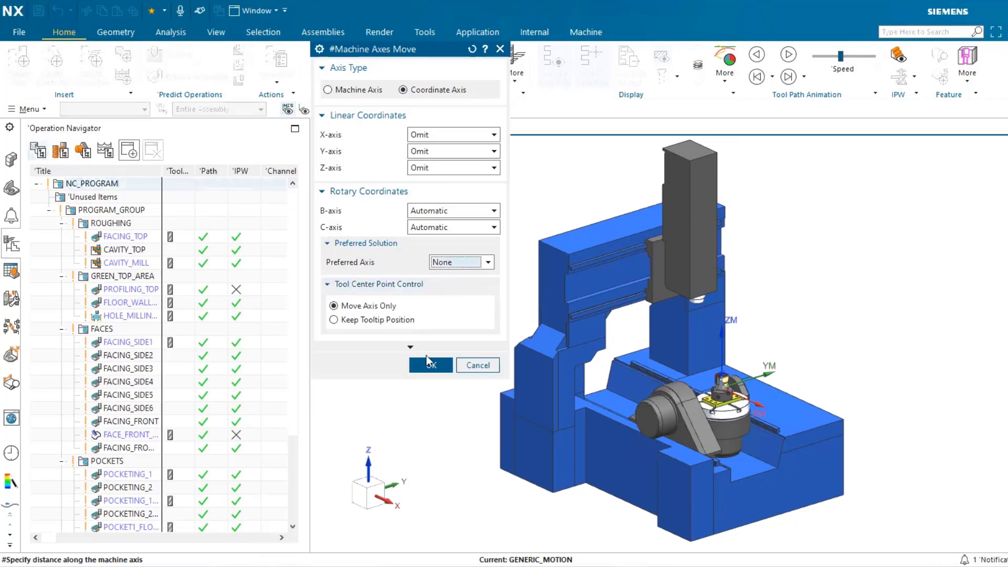
pyautogui.click(432, 367)
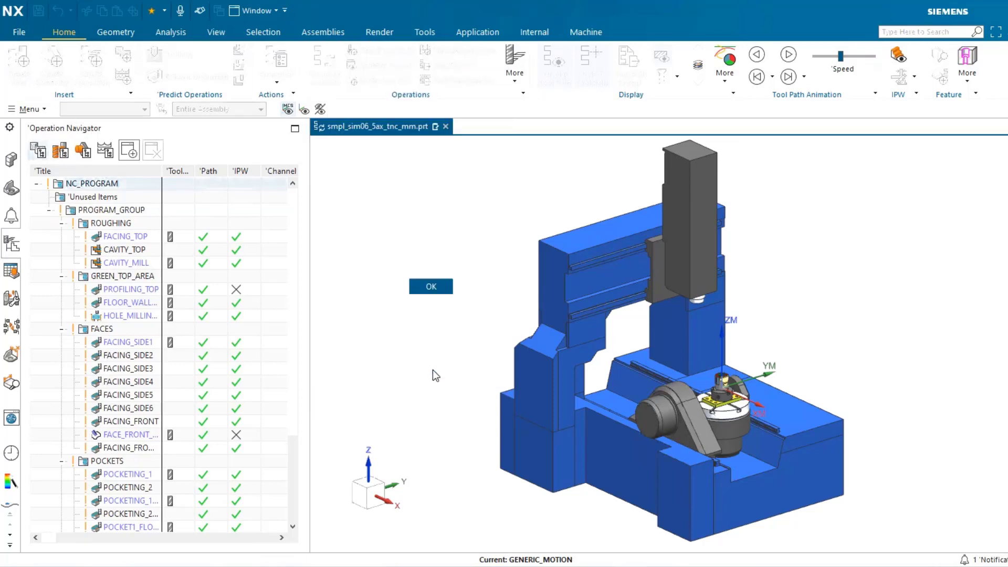
pyautogui.click(430, 286)
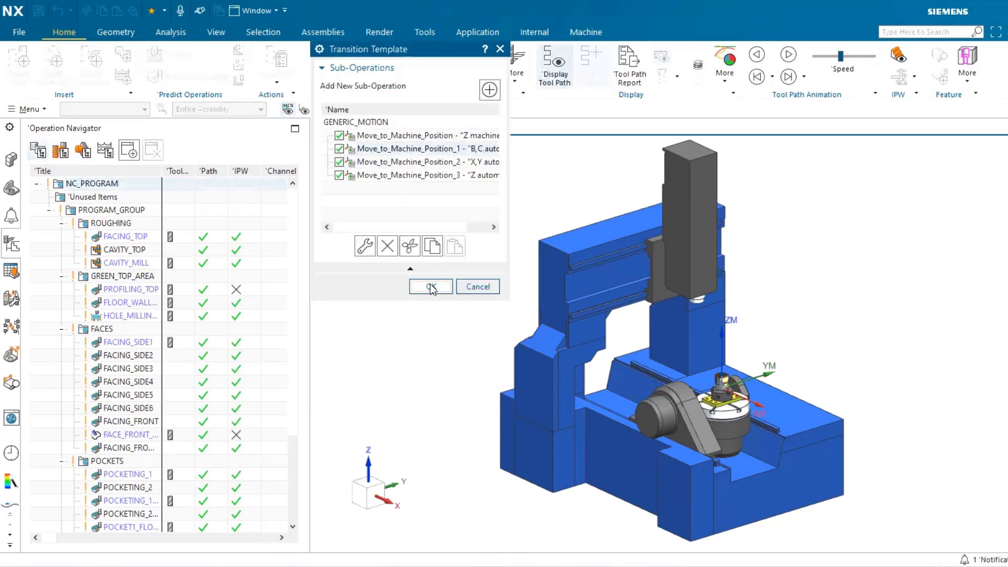
# Generate the transition paths for all operations in PROGRAM_GROUP.
pyautogui.click(163, 215)
pyautogui.rightClick(164, 216)
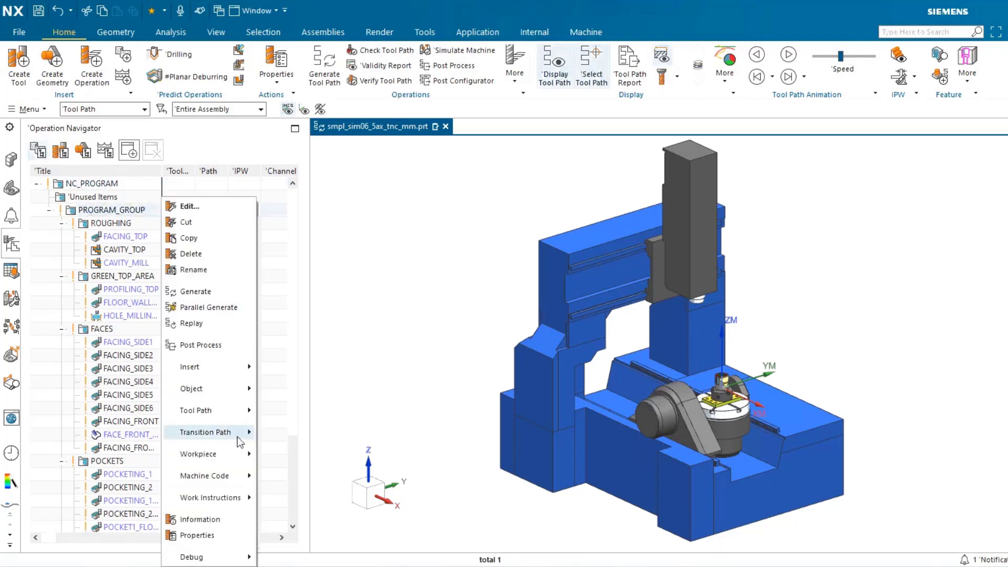
pyautogui.moveTo(242, 434)
pyautogui.click(290, 440)
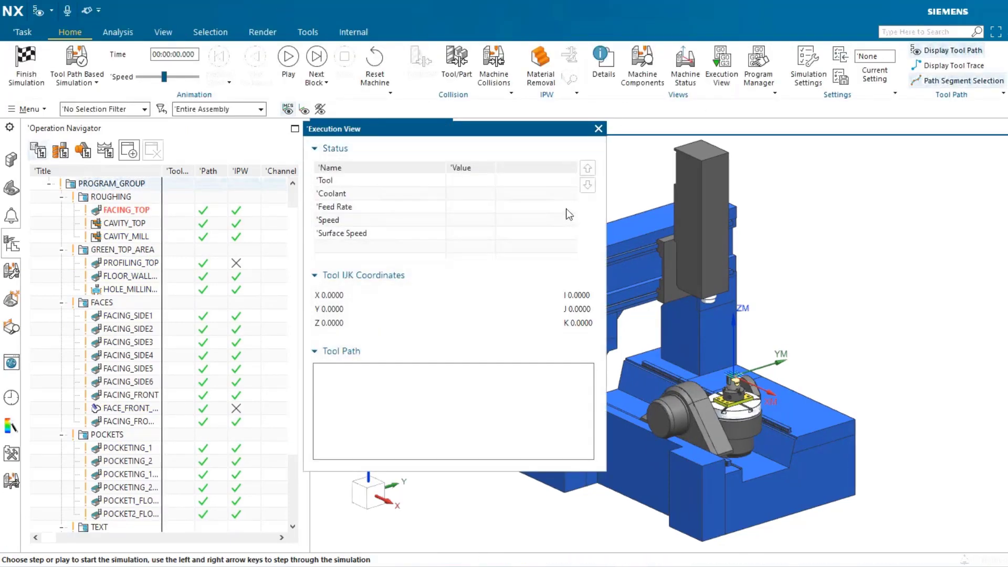
# Play the machine simulation of PROGRAM_GROUP from FACING_TOP, inspect the tool and table motion, and stop the playback.
pyautogui.click(288, 58)
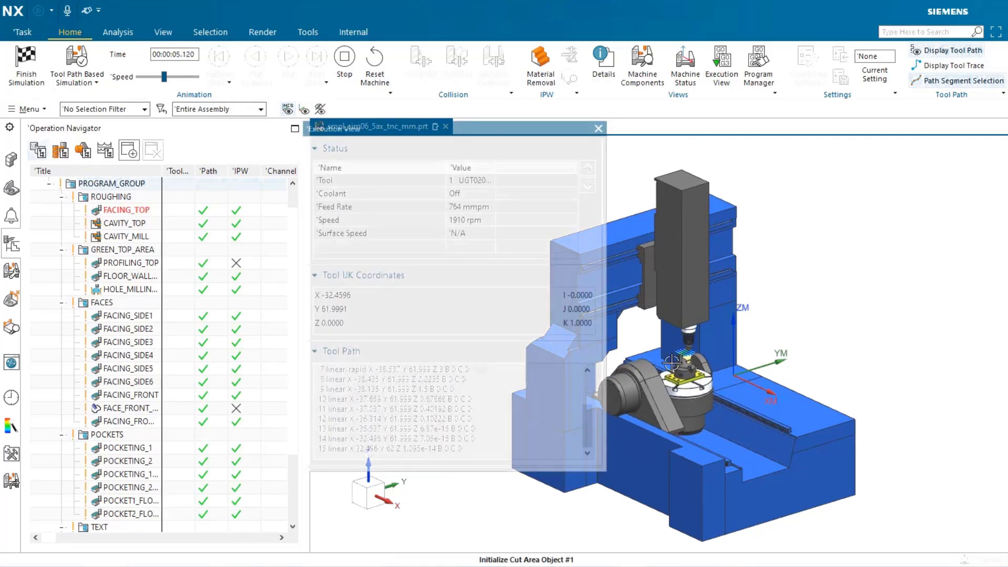
pyautogui.scroll(1, 617, 353)
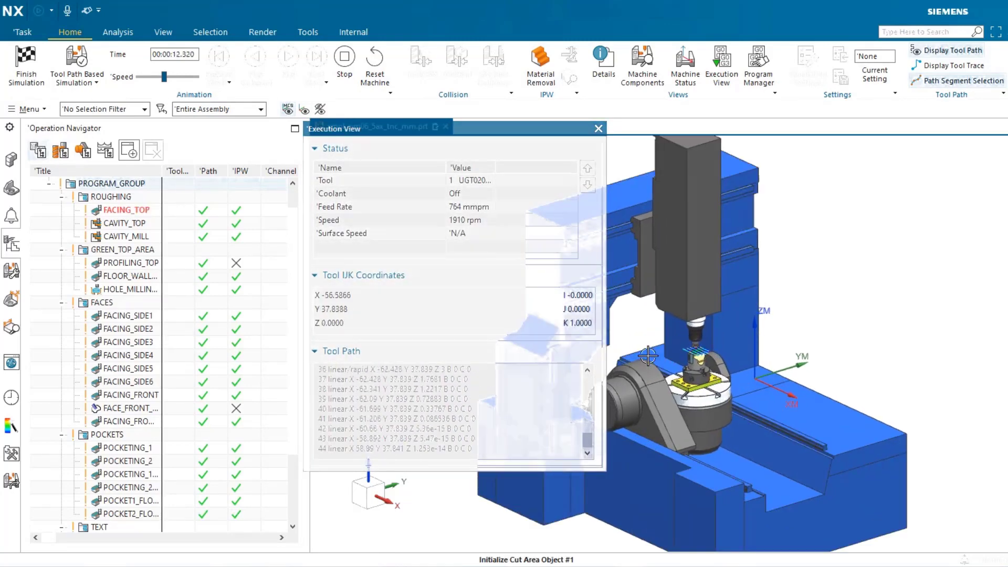
pyautogui.scroll(1, 648, 356)
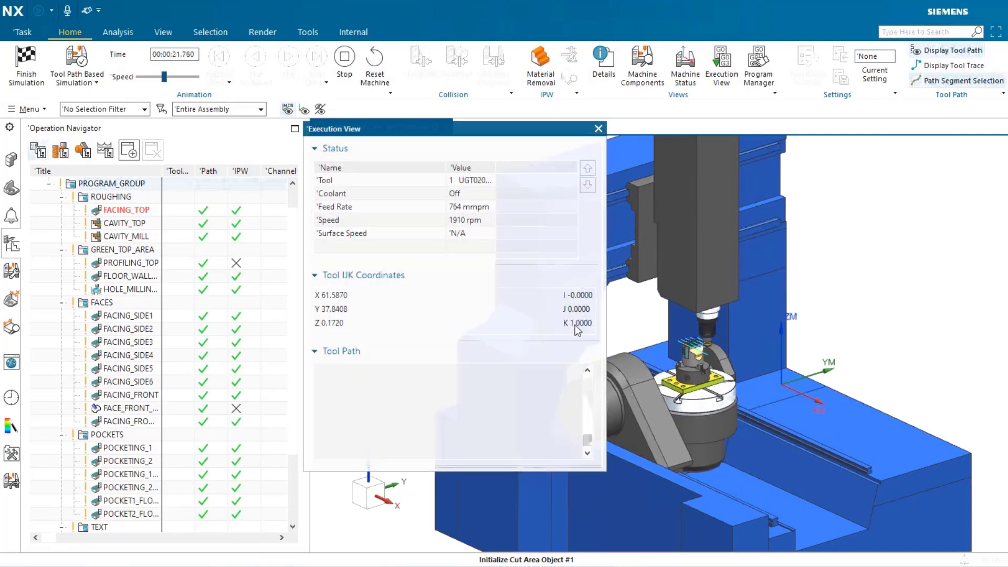
pyautogui.click(344, 66)
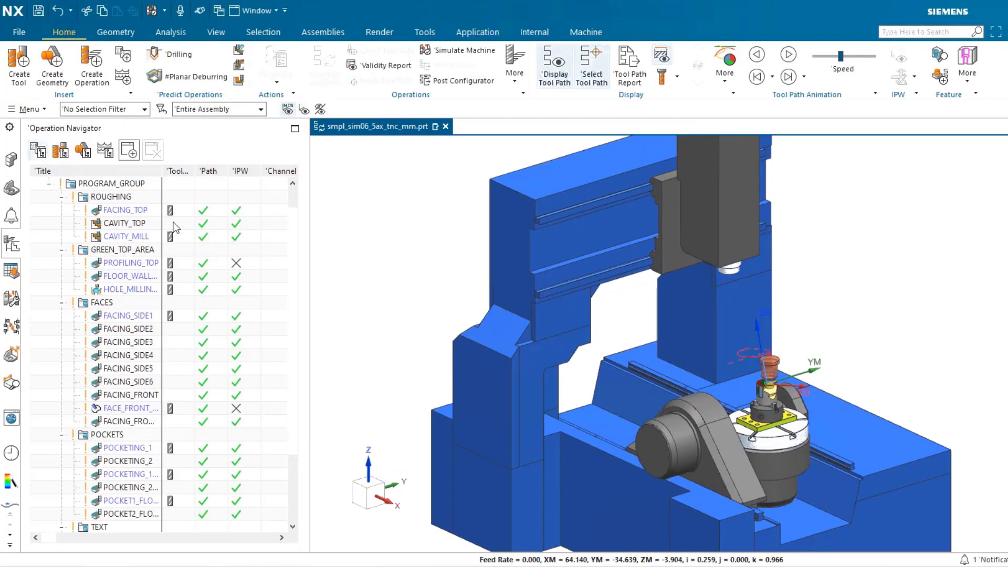
# Edit CAVITY_TOP's transition path so the C-axis reference of the "B,C automatic" sub-operation uses the Reverse direction, and accept the path.
pyautogui.click(175, 226)
pyautogui.rightClick(183, 226)
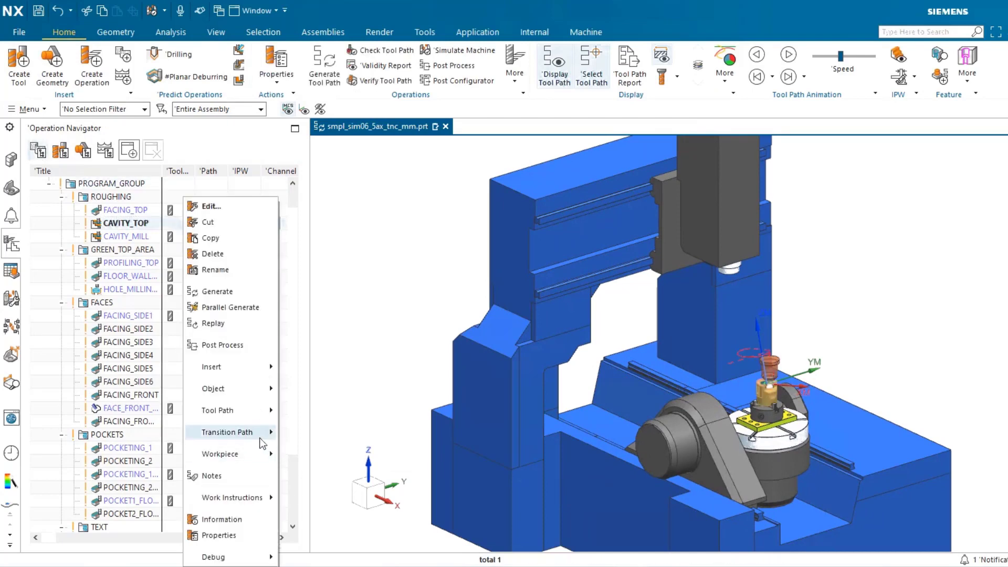
pyautogui.moveTo(261, 443)
pyautogui.click(360, 476)
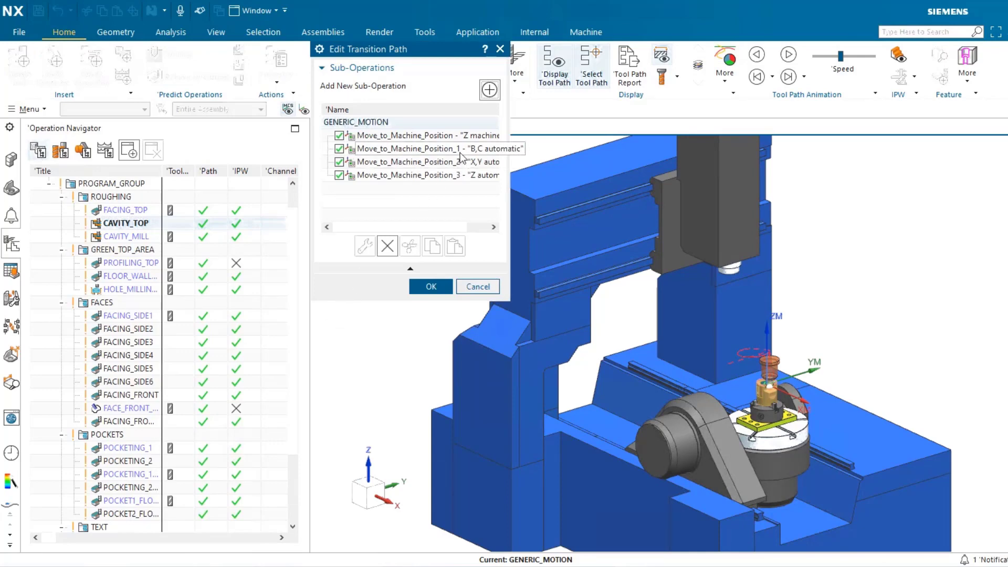
pyautogui.middleClick(461, 155)
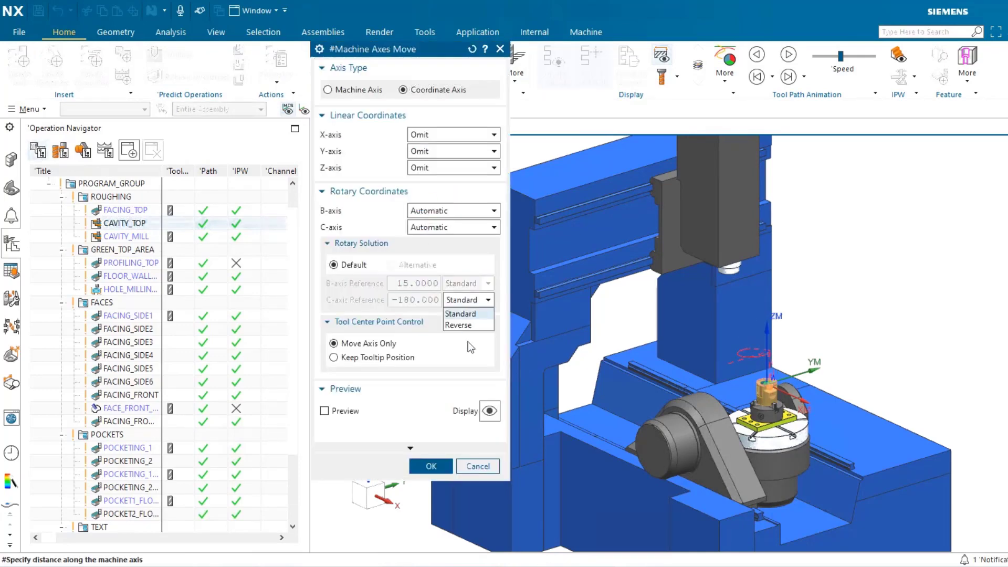
pyautogui.click(469, 325)
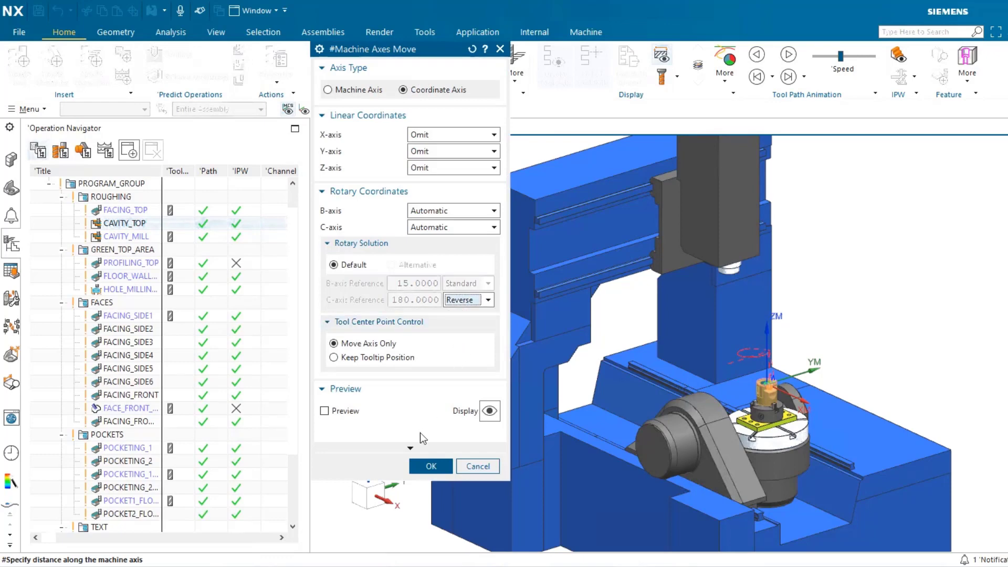
pyautogui.click(428, 467)
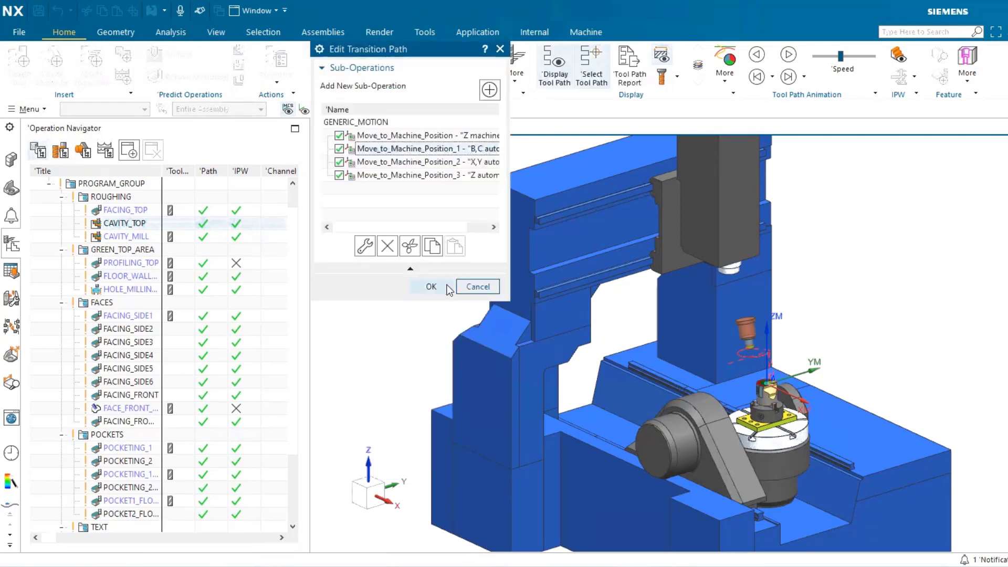
pyautogui.click(432, 285)
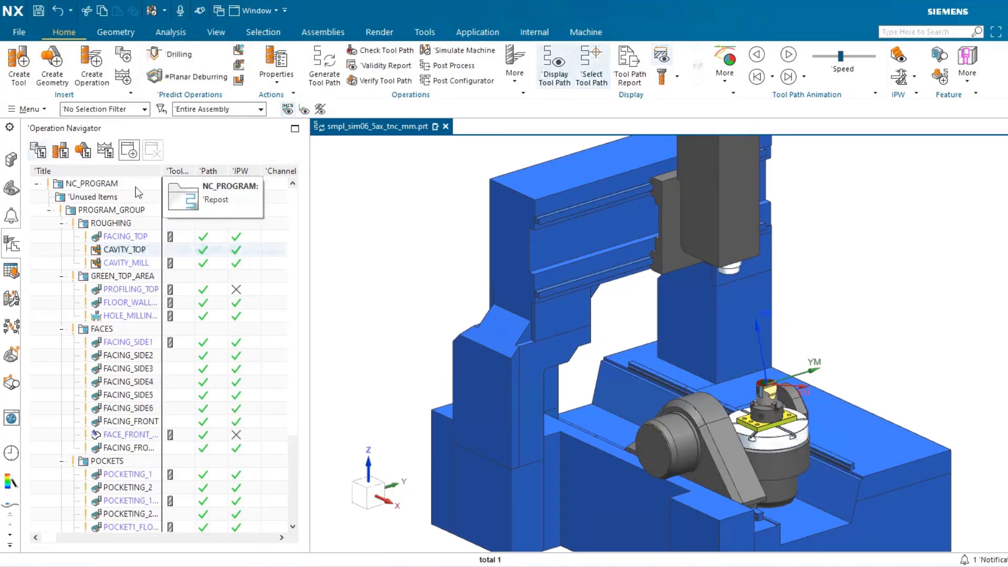
# Play the machine simulation of PROGRAM_GROUP through the transition into CAVITY_TOP, inspect the rotary motion, and stop during that operation.
pyautogui.click(146, 211)
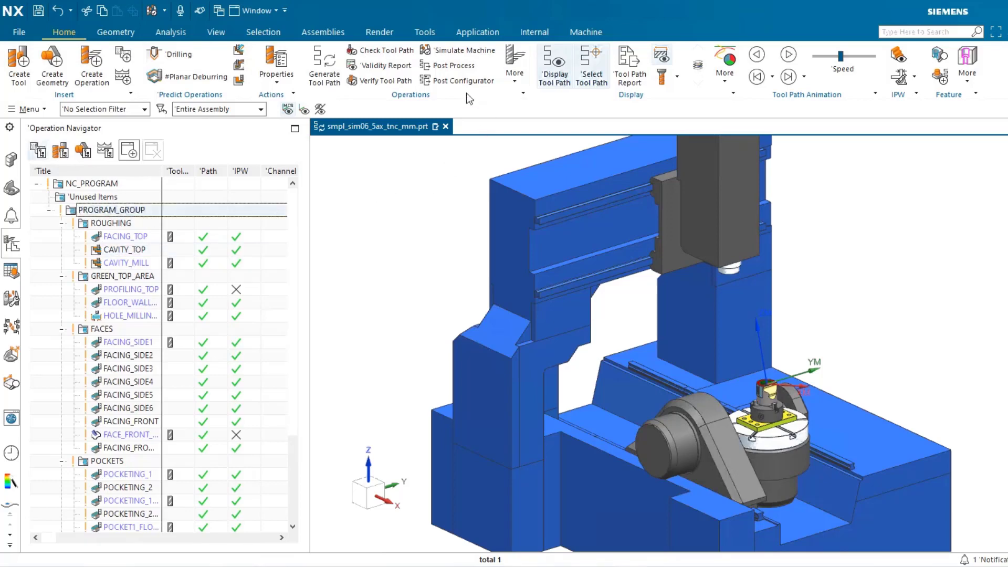
pyautogui.click(471, 53)
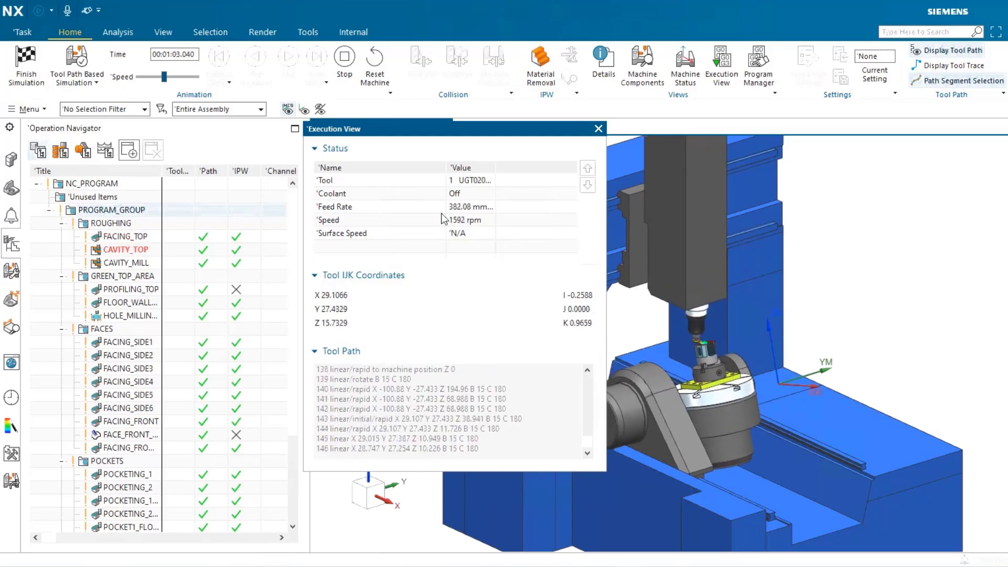
pyautogui.click(351, 83)
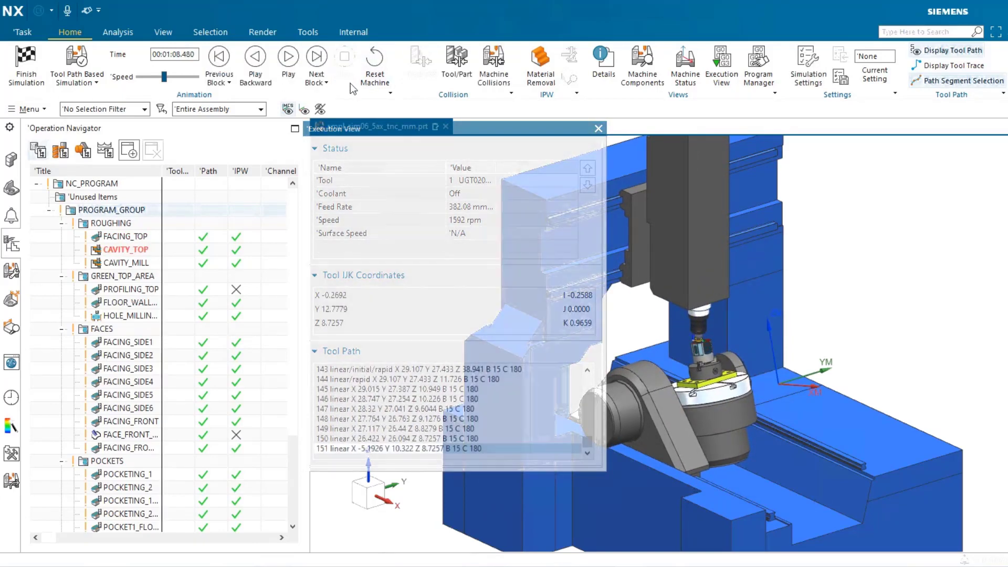
# Switch to Machine Code Based Simulation, review the NC program, and play it up to the transition before CAVITY_TOP.
pyautogui.click(95, 82)
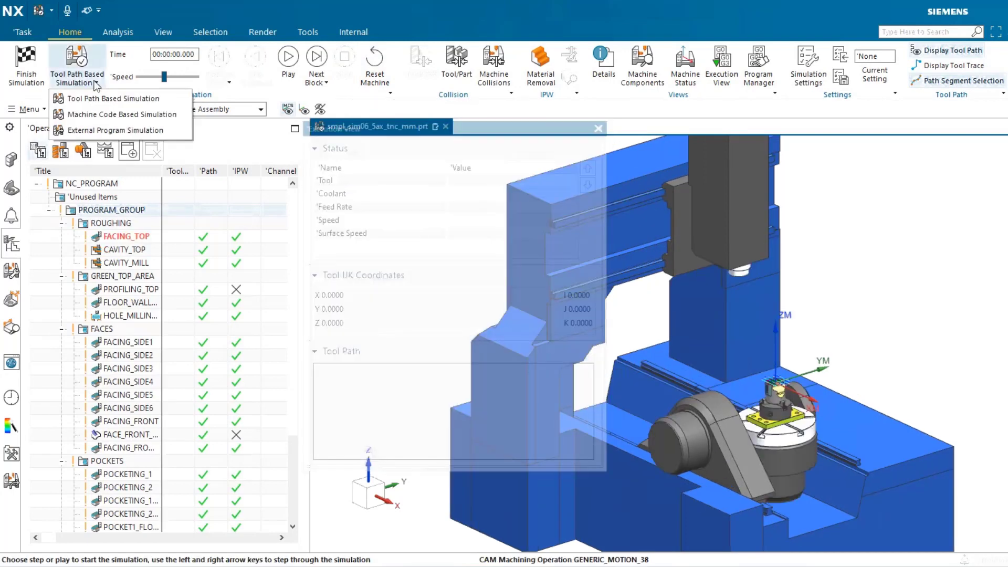
pyautogui.click(105, 114)
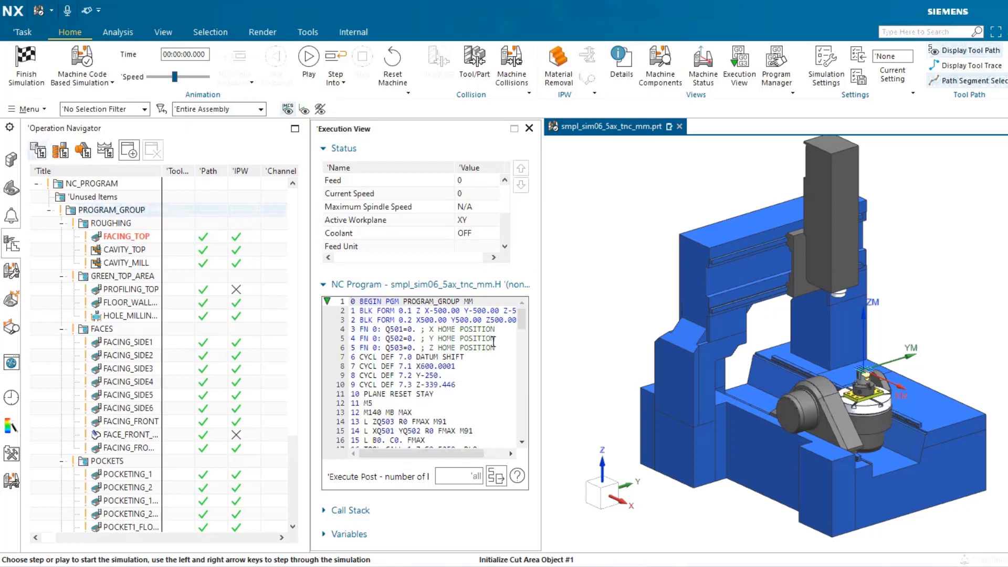
pyautogui.scroll(-7, 494, 341)
pyautogui.click(309, 76)
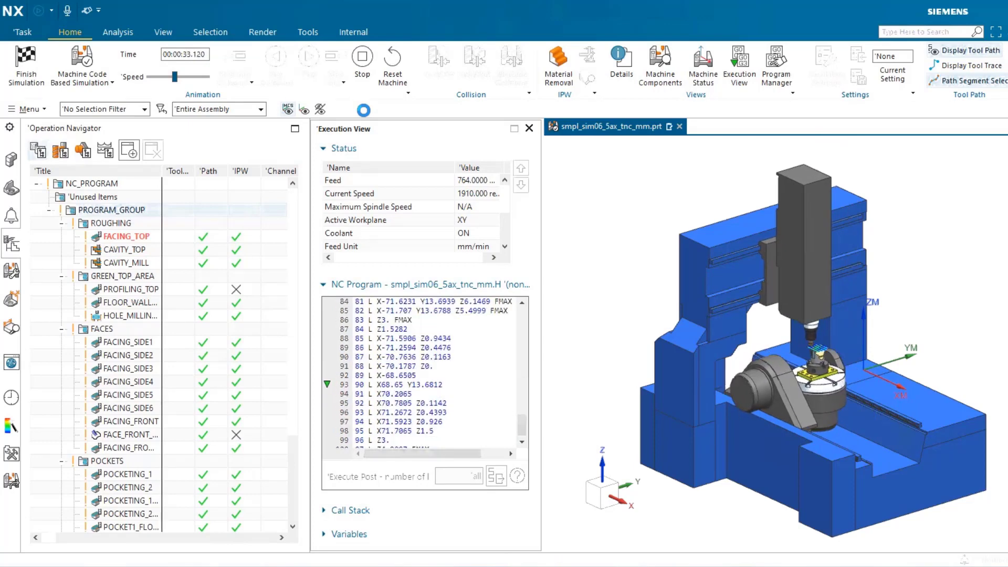
pyautogui.click(362, 57)
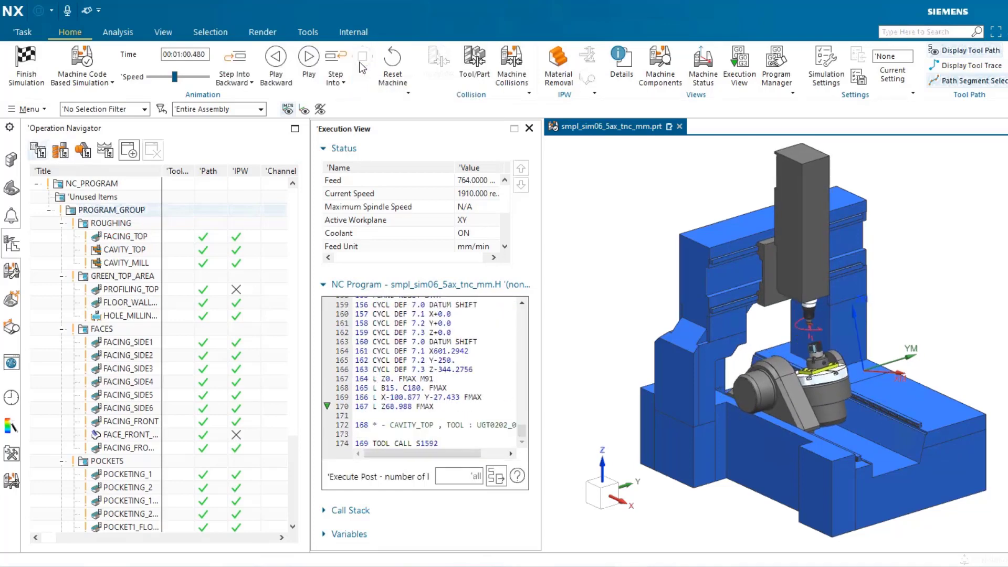